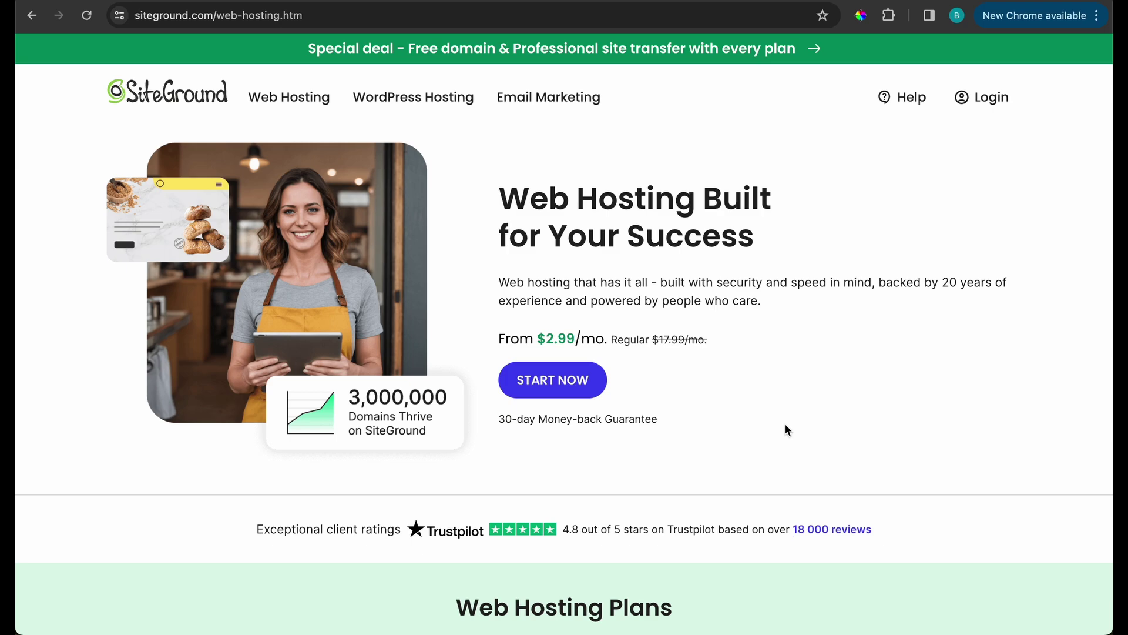
scroll(785, 429, down, 2)
scroll(716, 555, down, 3)
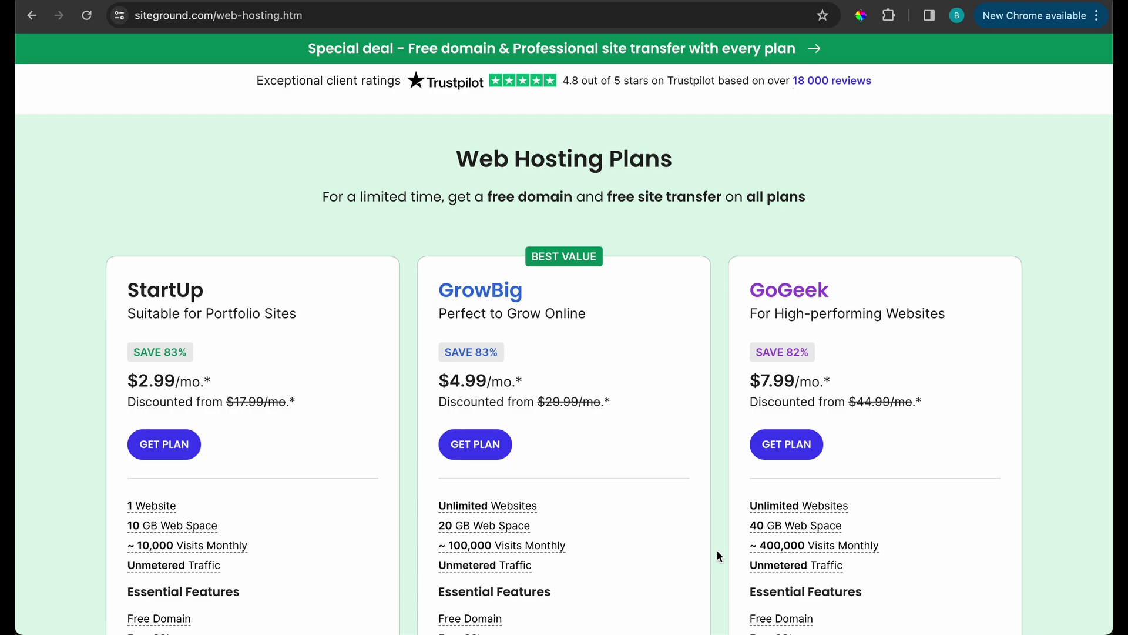
scroll(717, 556, down, 1)
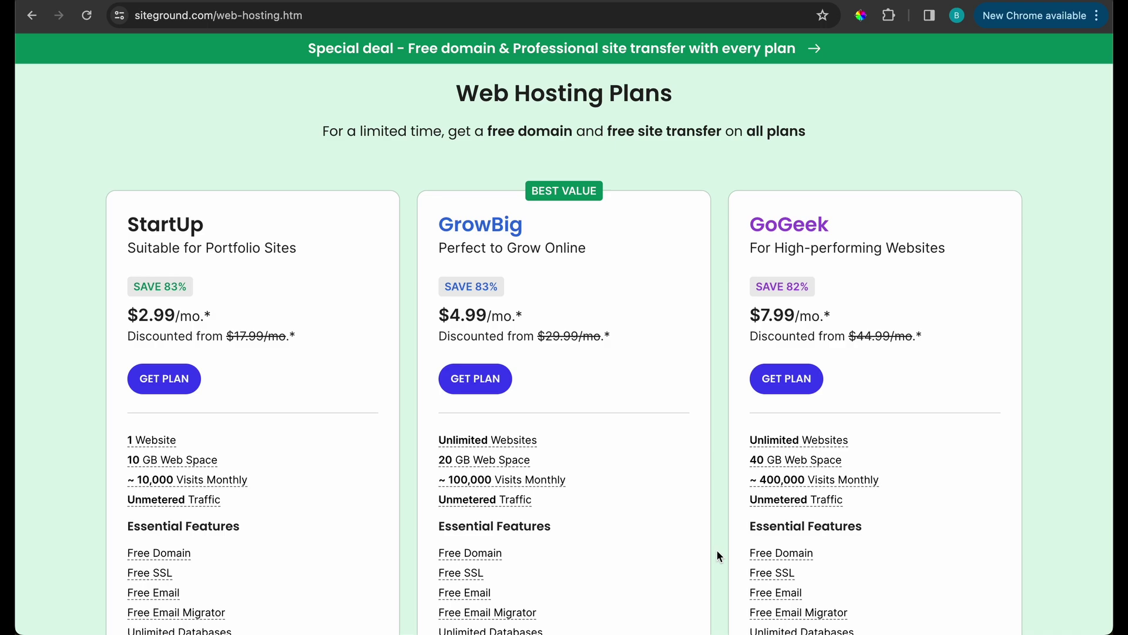
scroll(717, 550, down, 2)
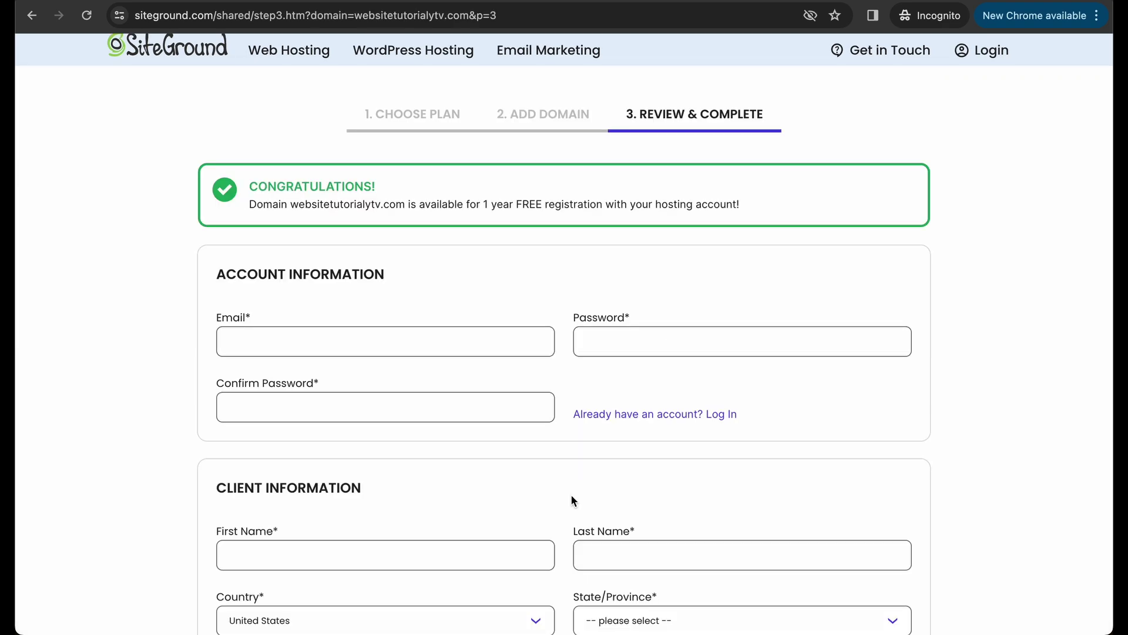
scroll(572, 501, down, 1)
scroll(572, 500, down, 2)
scroll(571, 501, down, 1)
scroll(572, 500, down, 3)
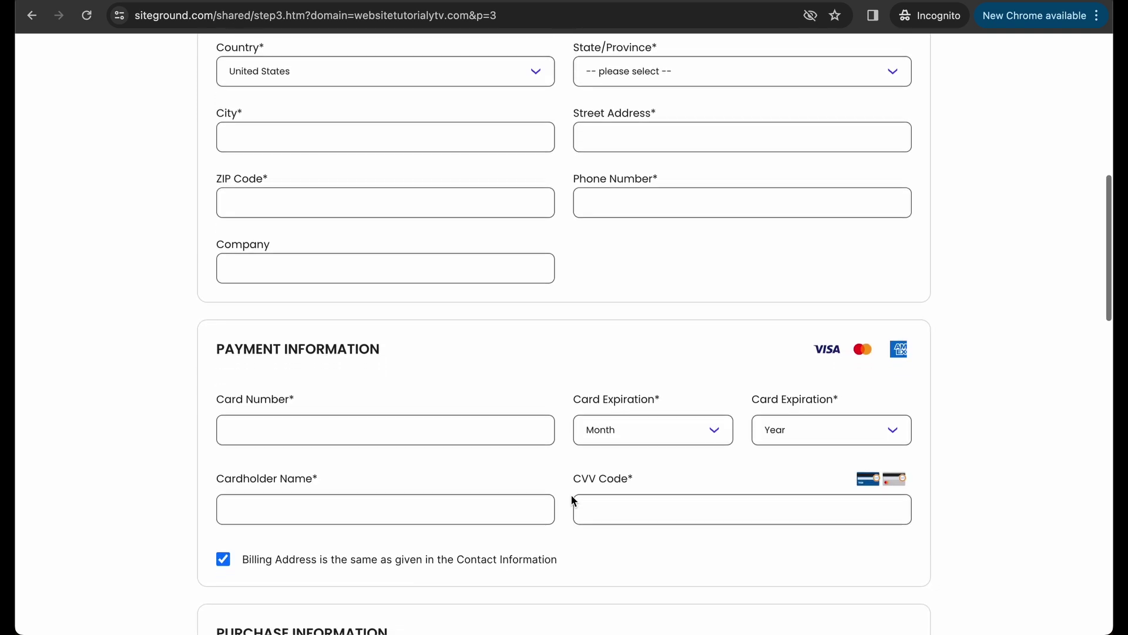
scroll(572, 498, down, 1)
scroll(571, 499, down, 1)
scroll(572, 497, down, 1)
scroll(571, 498, down, 1)
scroll(571, 501, down, 1)
scroll(571, 501, down, 1)
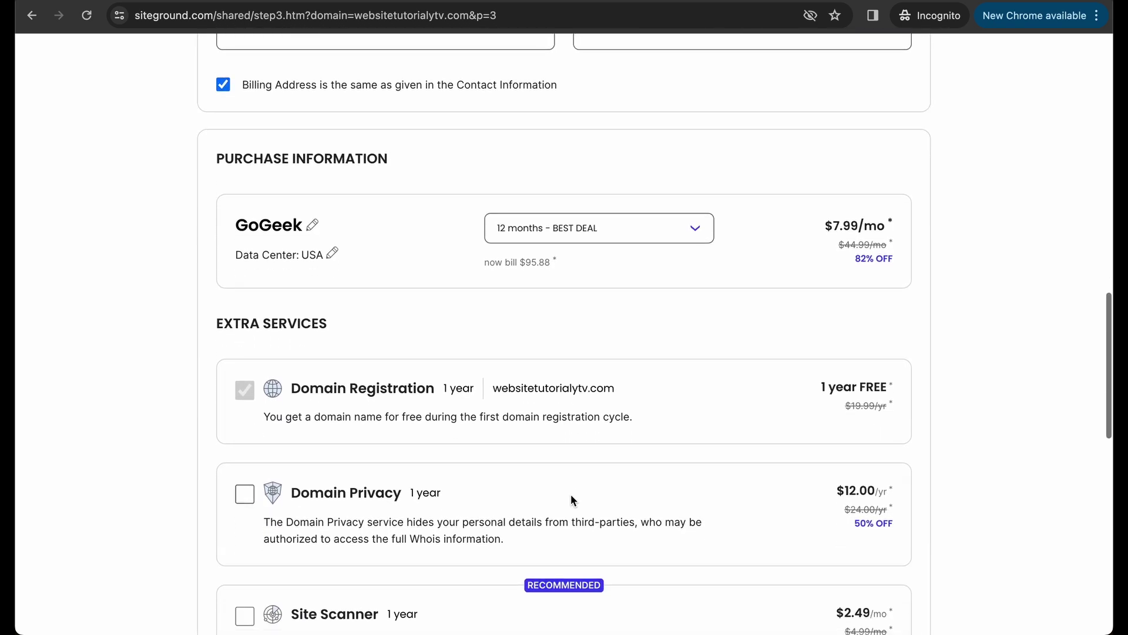
scroll(572, 495, down, 3)
scroll(571, 495, down, 1)
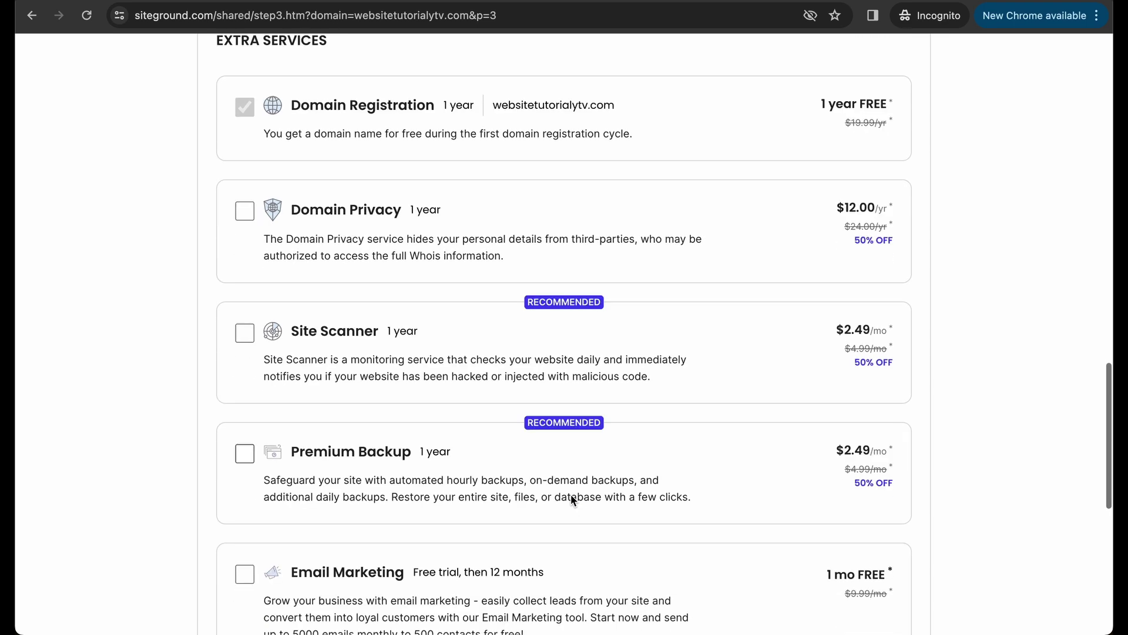
scroll(571, 494, down, 3)
scroll(571, 494, down, 4)
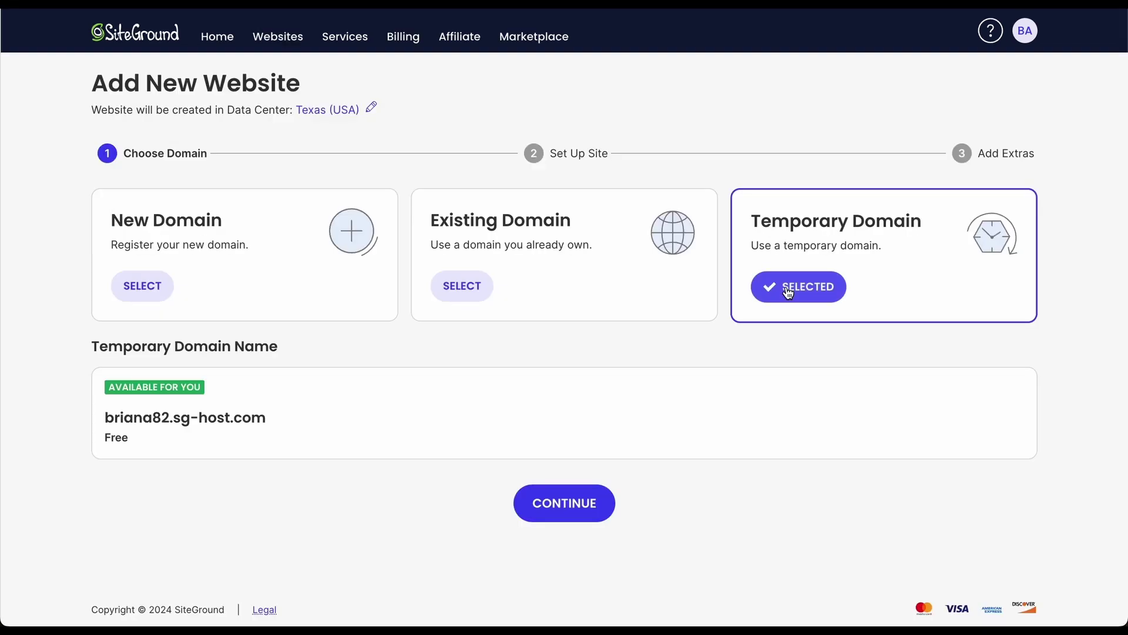
Start a new WordPress website on the temporary sg-host domain without choosing a data center.
click(143, 286)
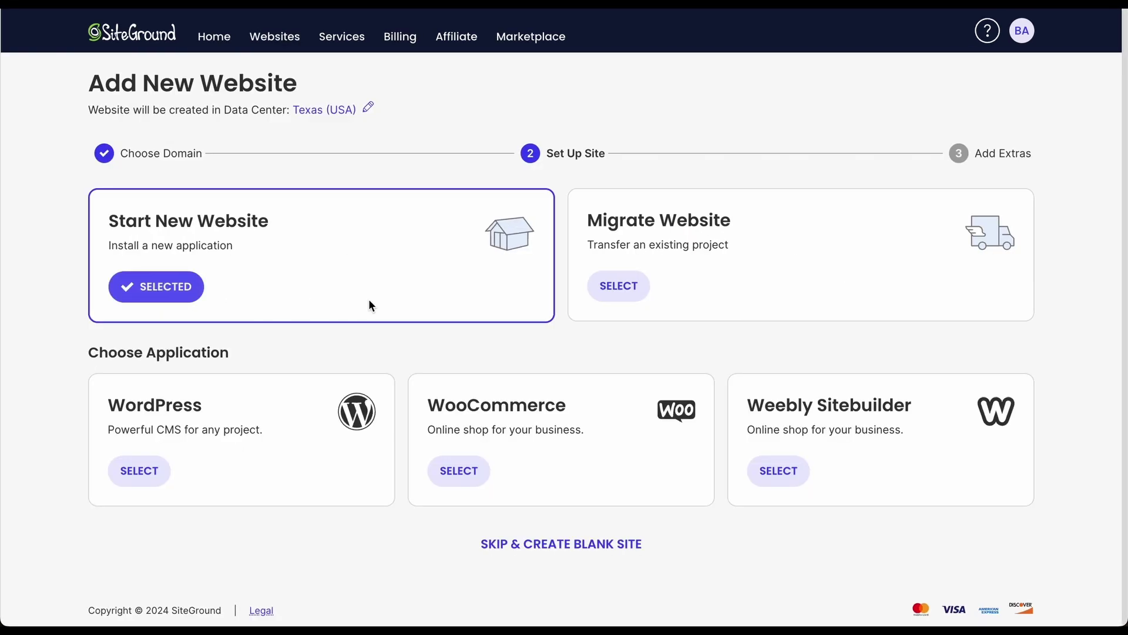
scroll(860, 526, down, 3)
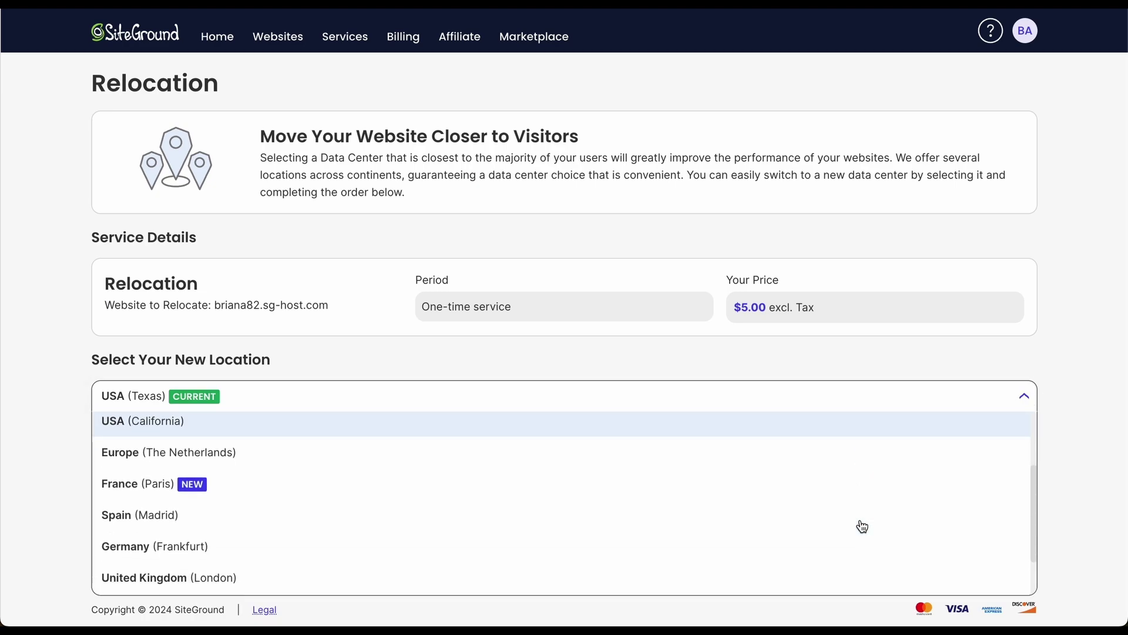
scroll(861, 526, down, 1)
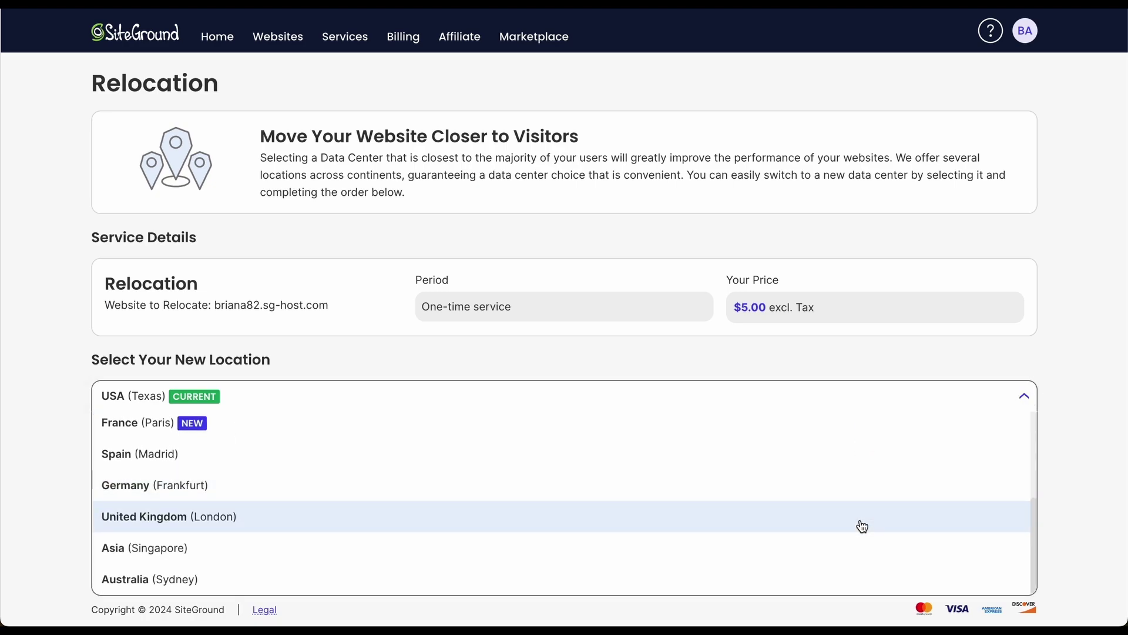
scroll(862, 525, up, 2)
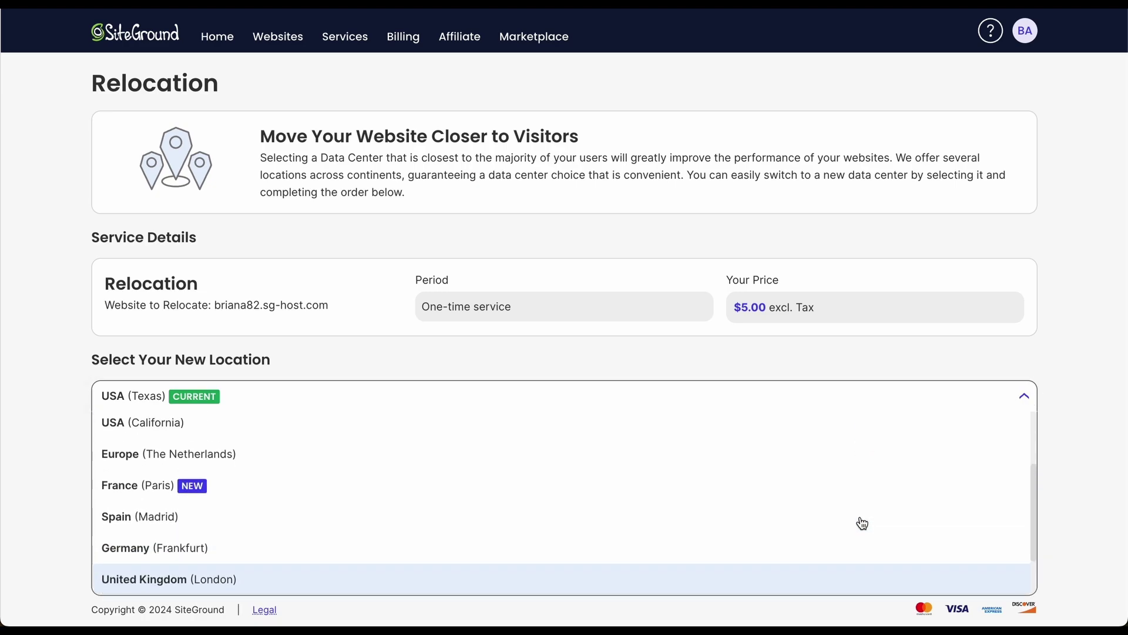
click(1069, 359)
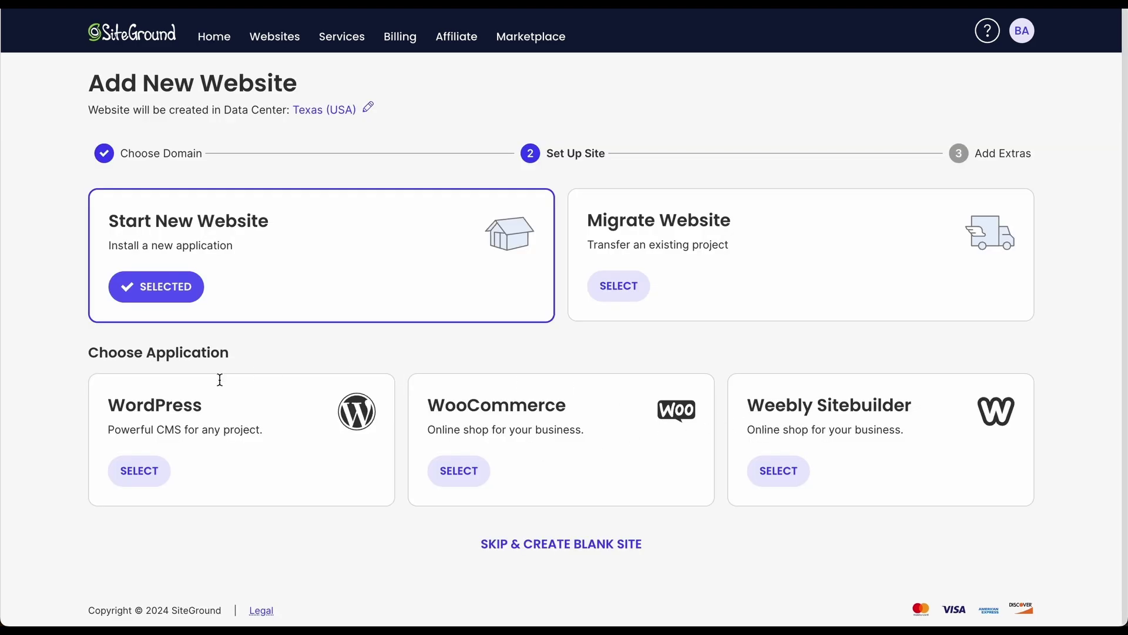
click(146, 471)
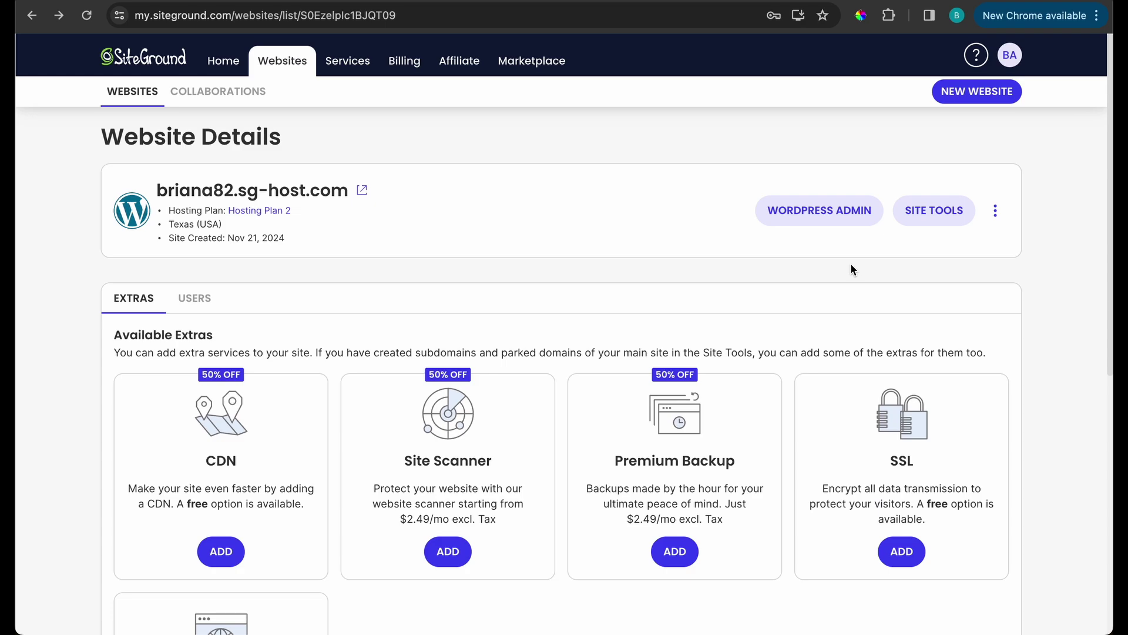
Open Site Tools for the new sg-host WordPress website.
click(929, 218)
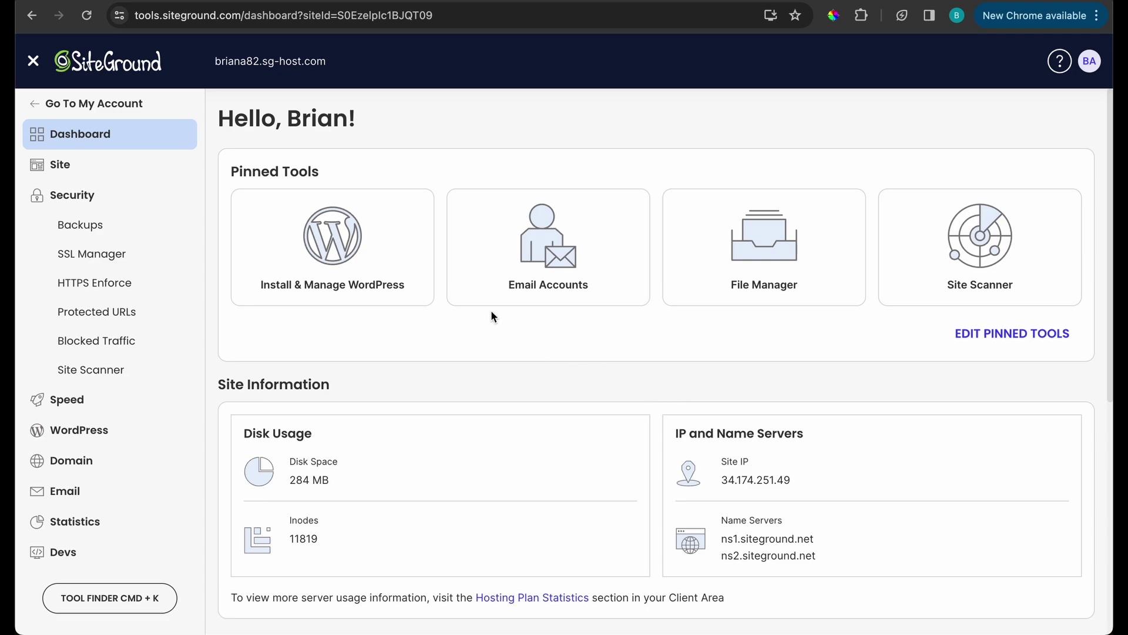
Open the Backups page under Security in the Site Tools sidebar.
click(118, 231)
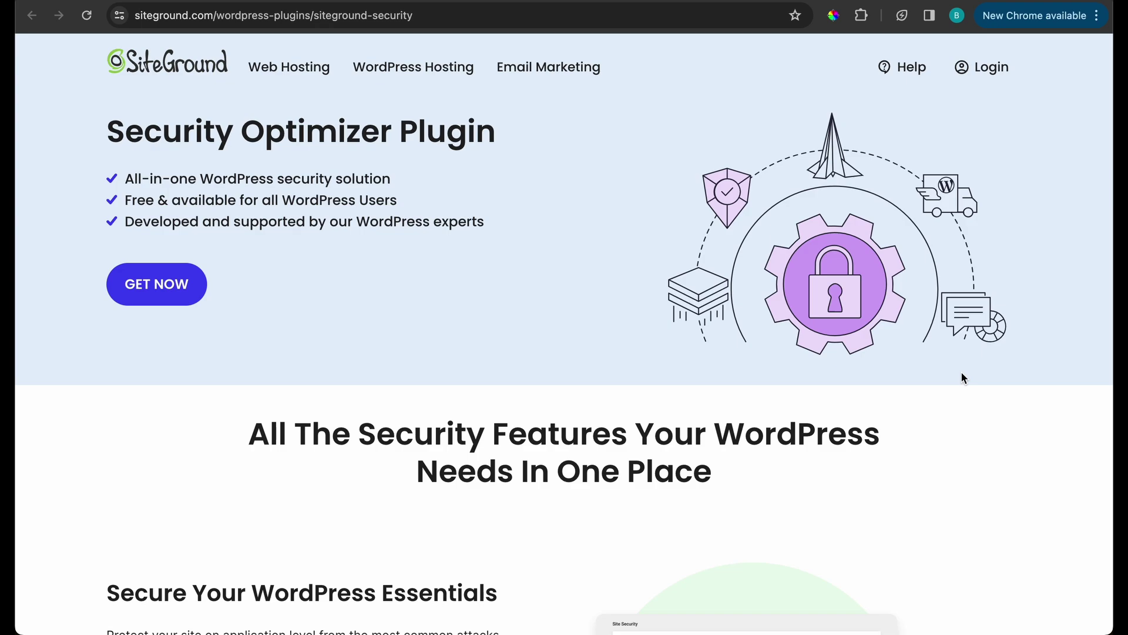
scroll(961, 377, down, 10)
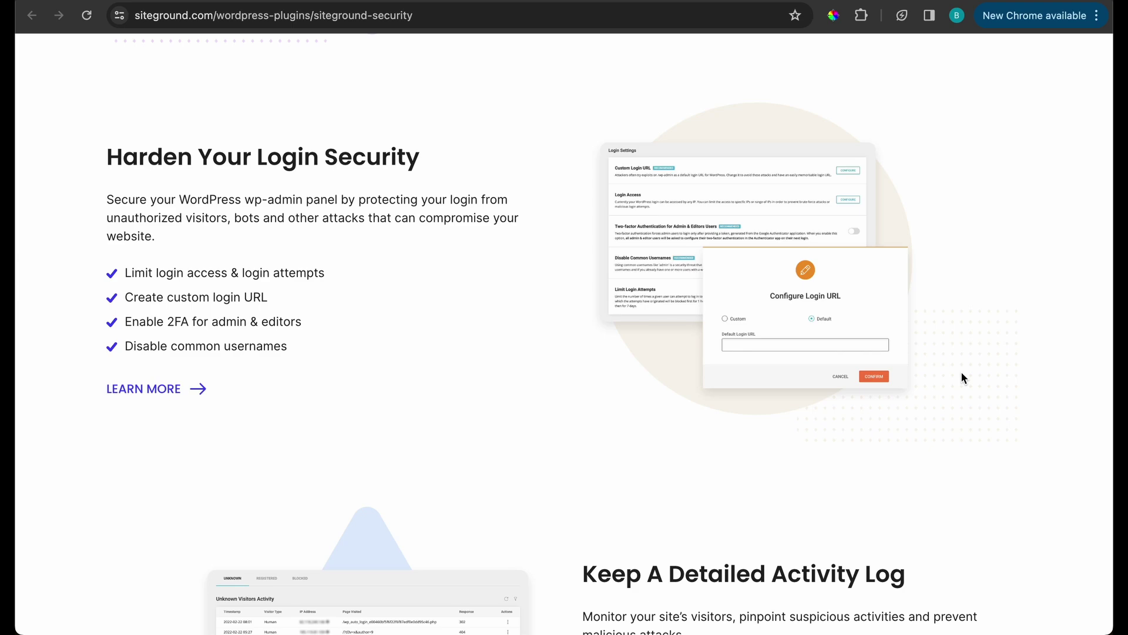
scroll(961, 377, down, 4)
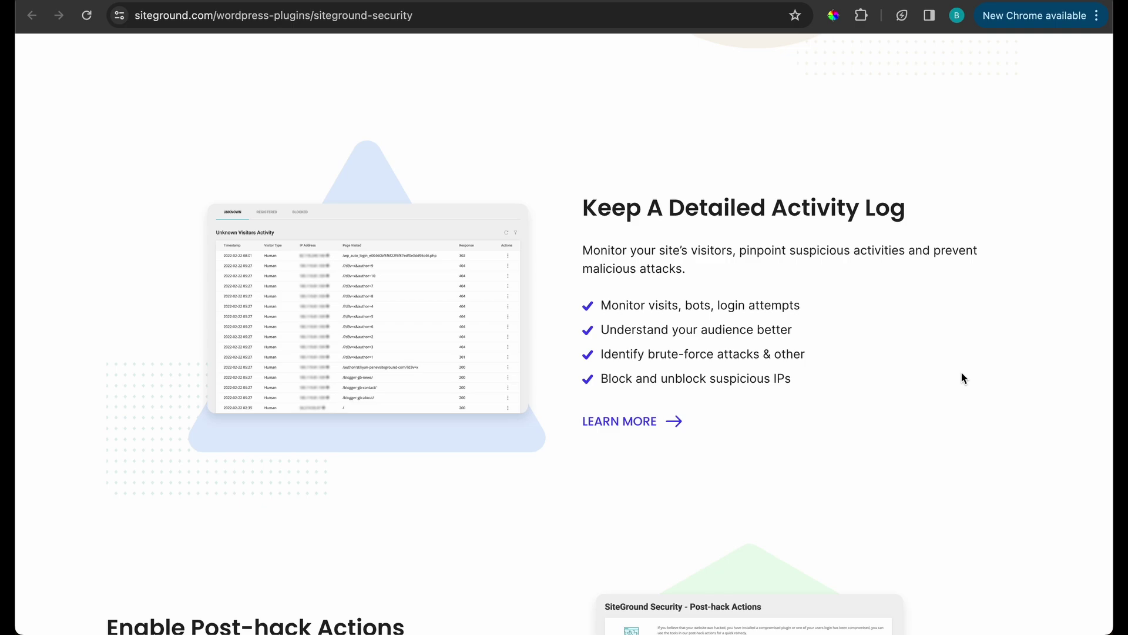
scroll(962, 374, down, 5)
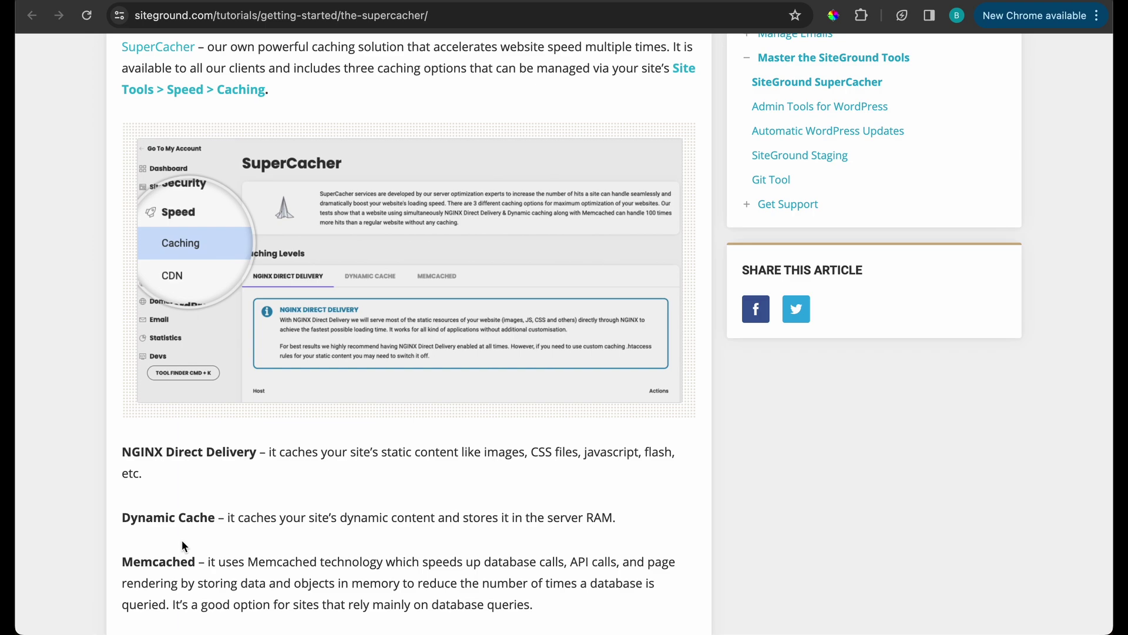
scroll(617, 471, down, 2)
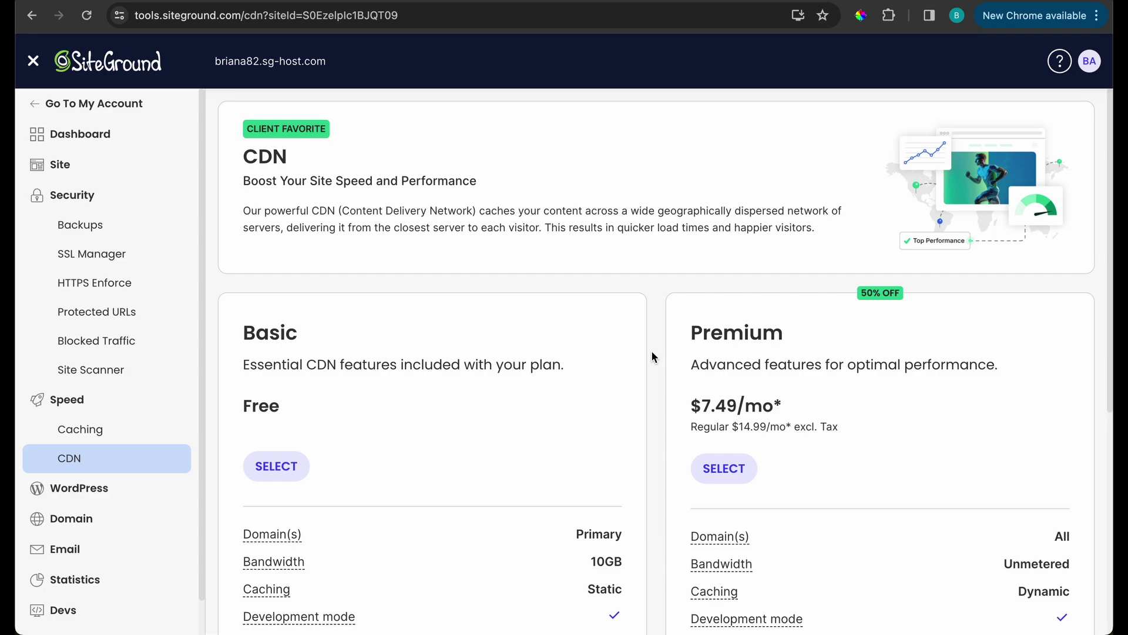
scroll(652, 350, down, 2)
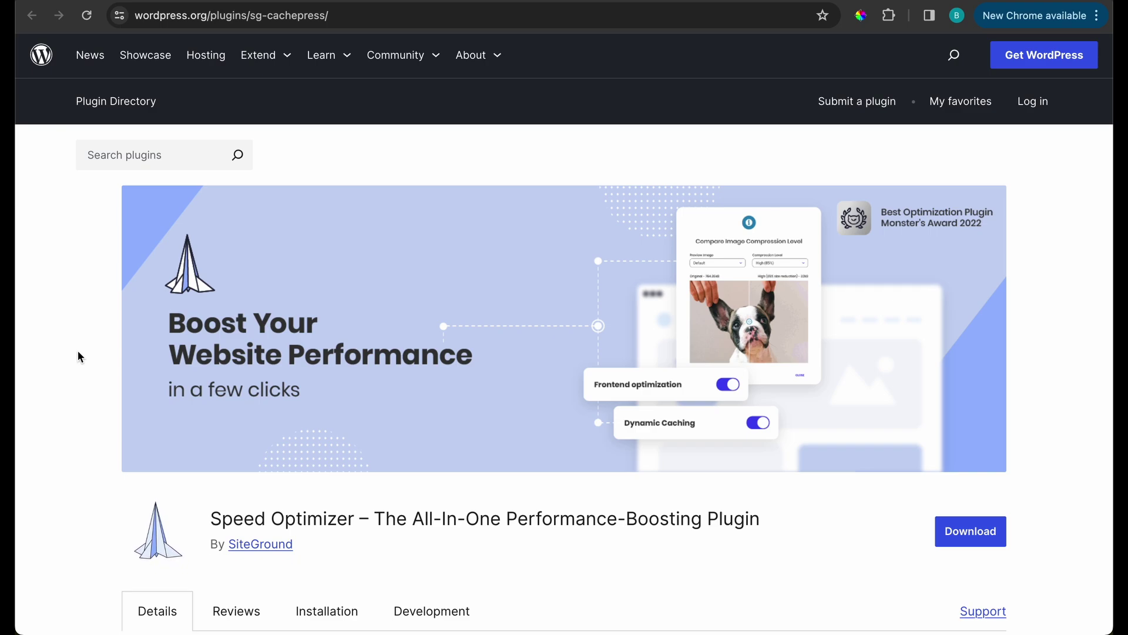
scroll(78, 356, up, 1)
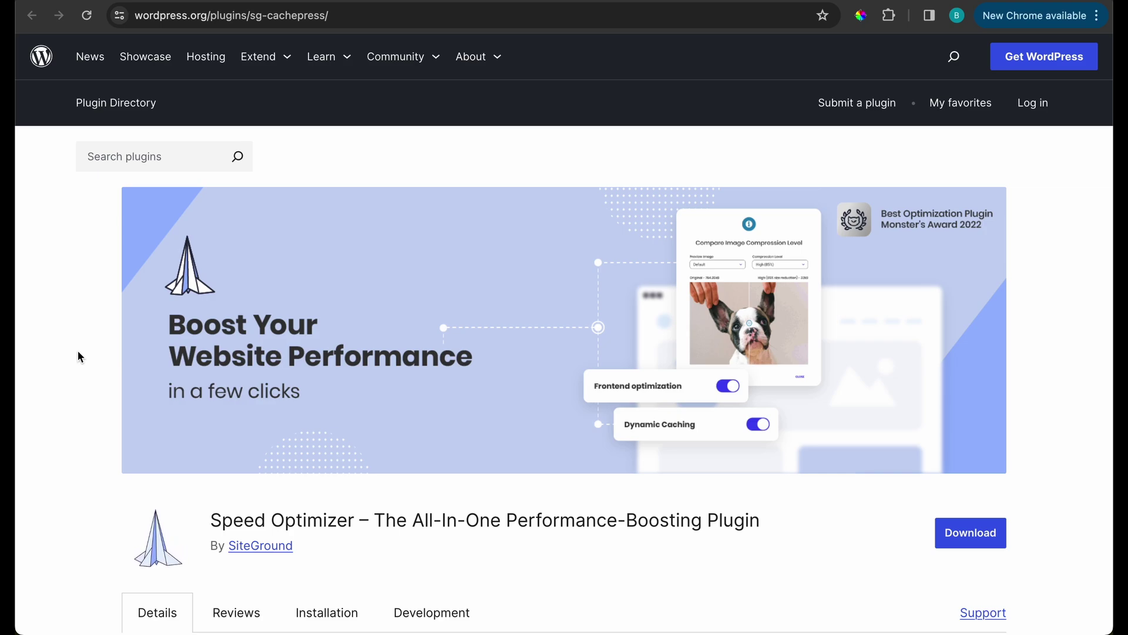
scroll(78, 356, down, 1)
scroll(78, 357, down, 1)
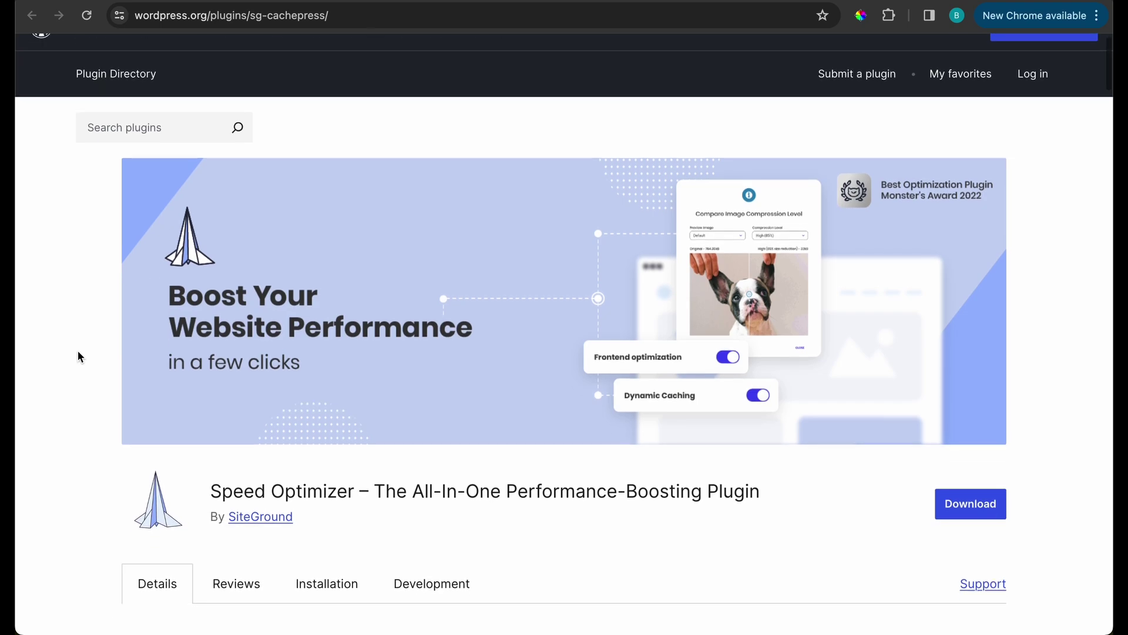
scroll(77, 356, down, 1)
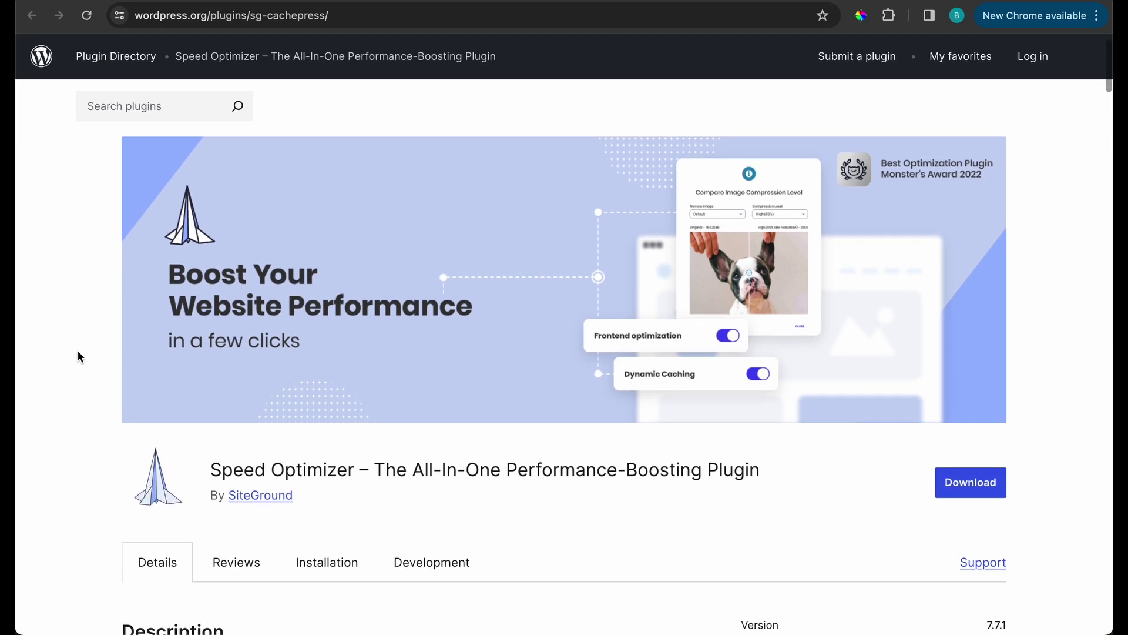
scroll(77, 356, down, 1)
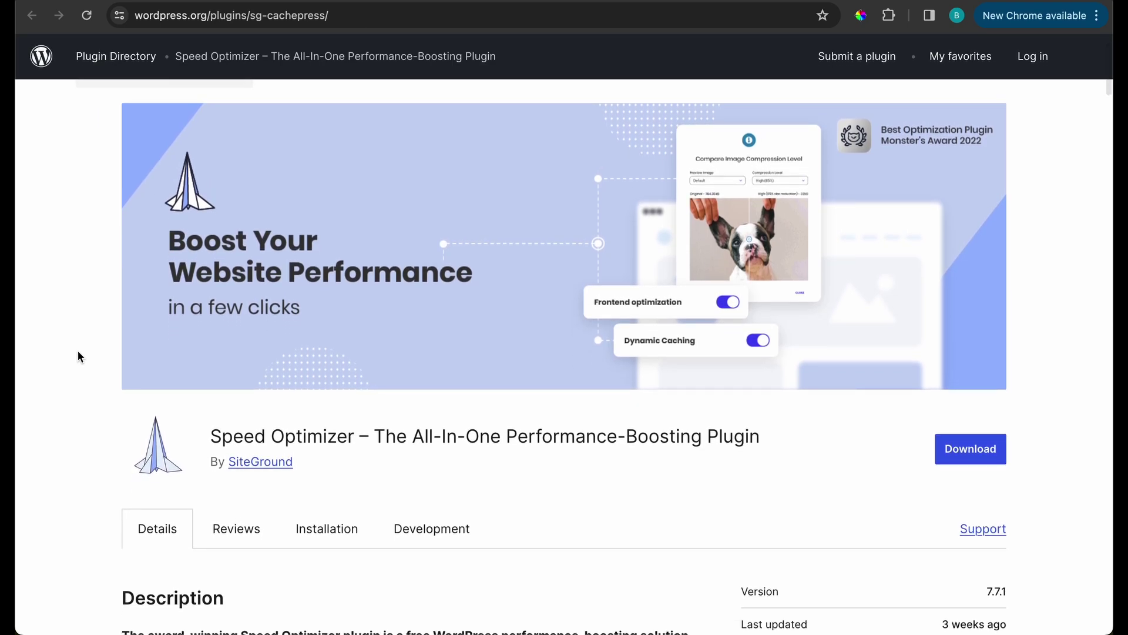
scroll(78, 356, down, 1)
scroll(78, 356, down, 1)
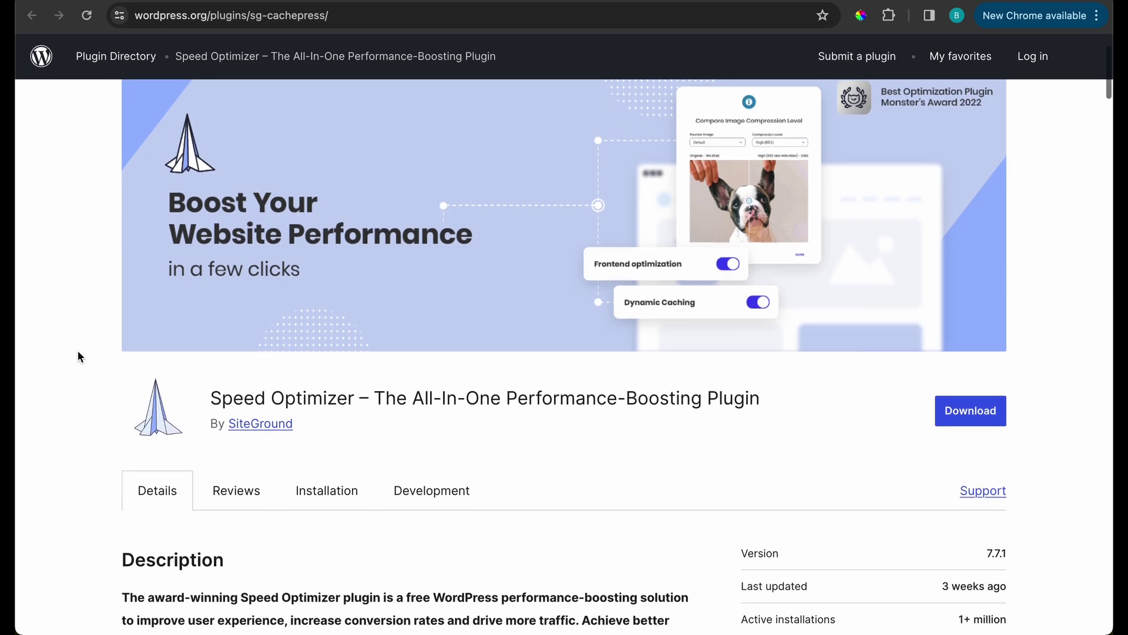
scroll(78, 357, down, 1)
scroll(78, 356, down, 1)
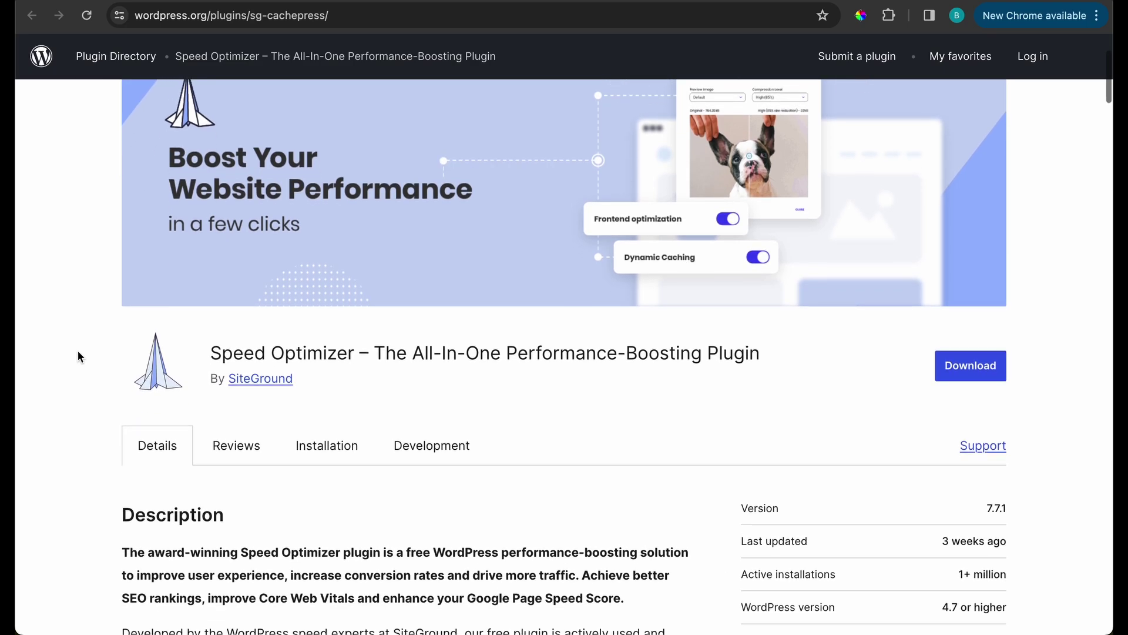
scroll(77, 356, down, 1)
scroll(78, 356, down, 1)
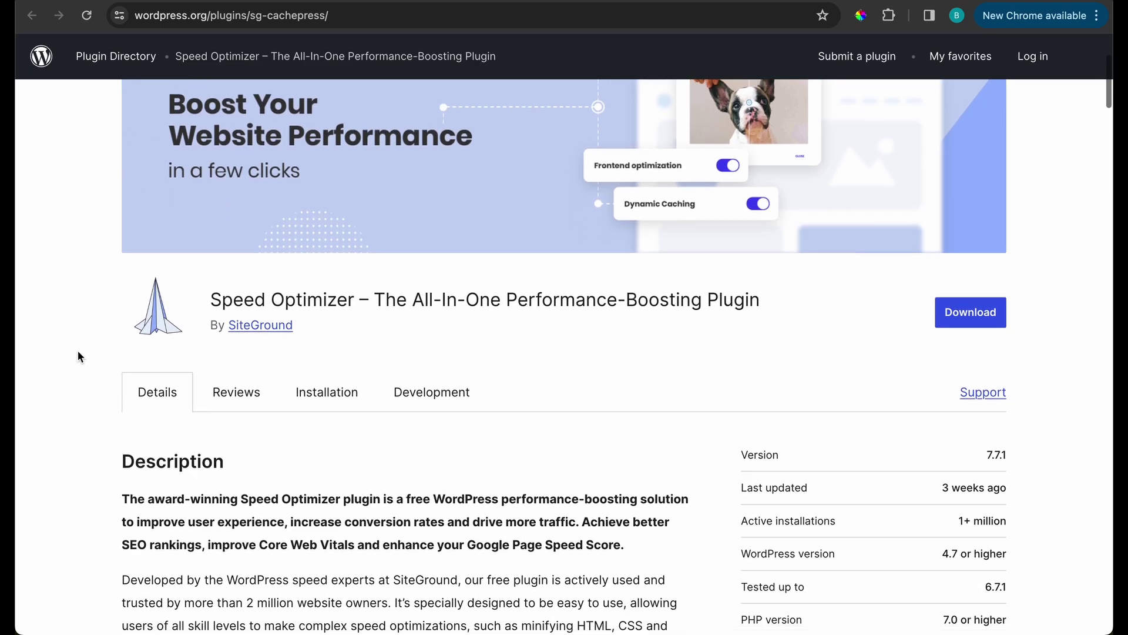
scroll(78, 356, down, 1)
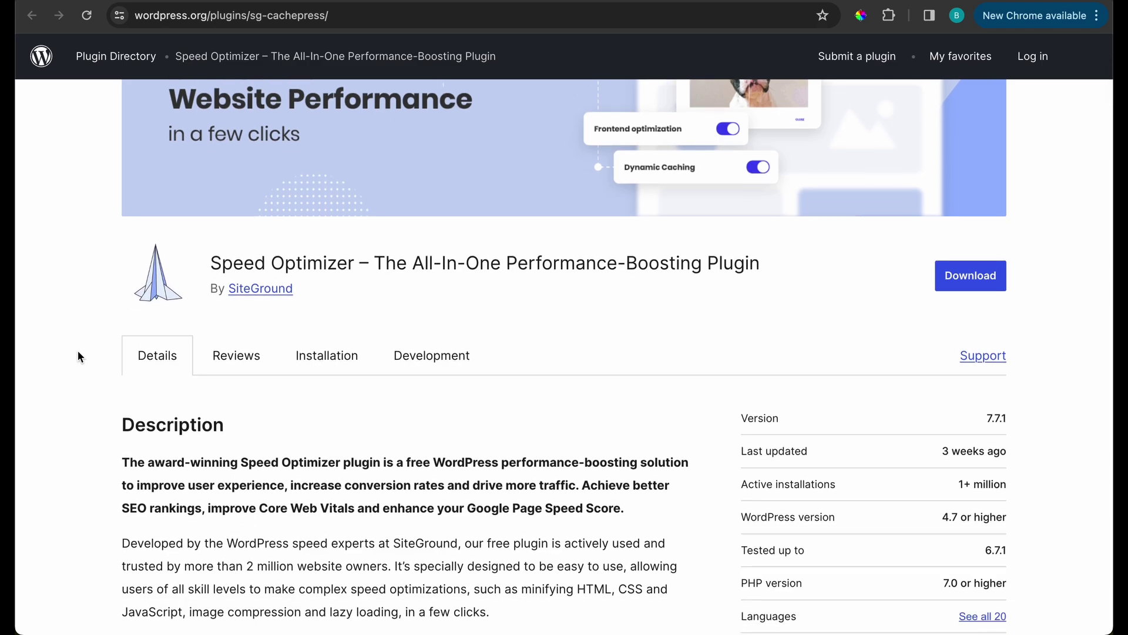
scroll(78, 356, down, 1)
scroll(77, 356, down, 1)
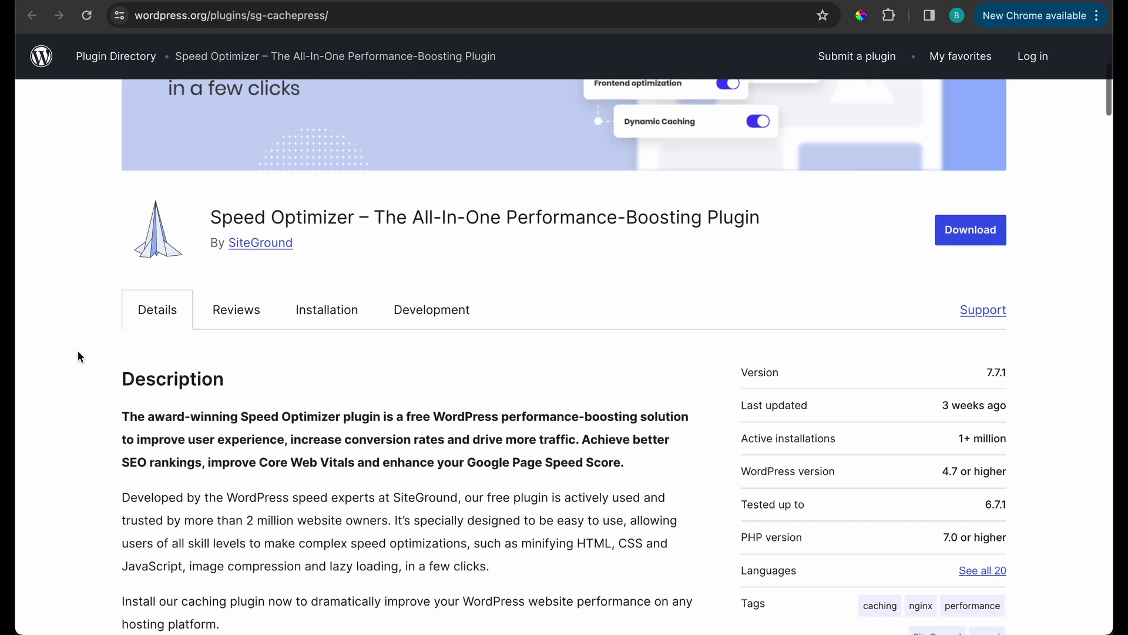
scroll(77, 356, down, 1)
scroll(78, 355, down, 1)
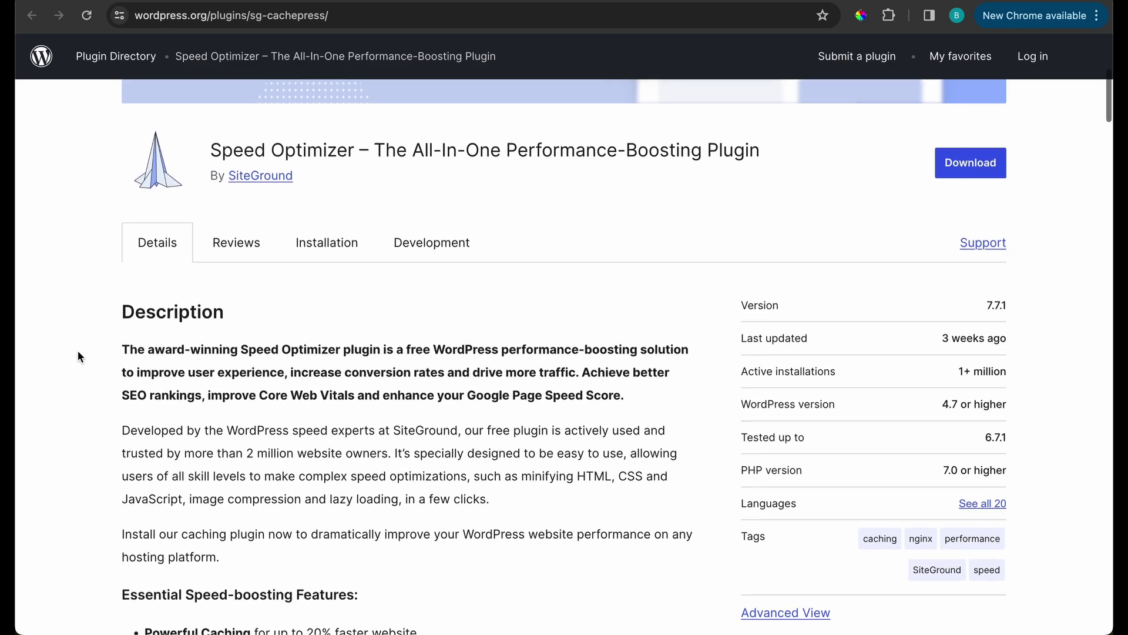
scroll(78, 356, down, 1)
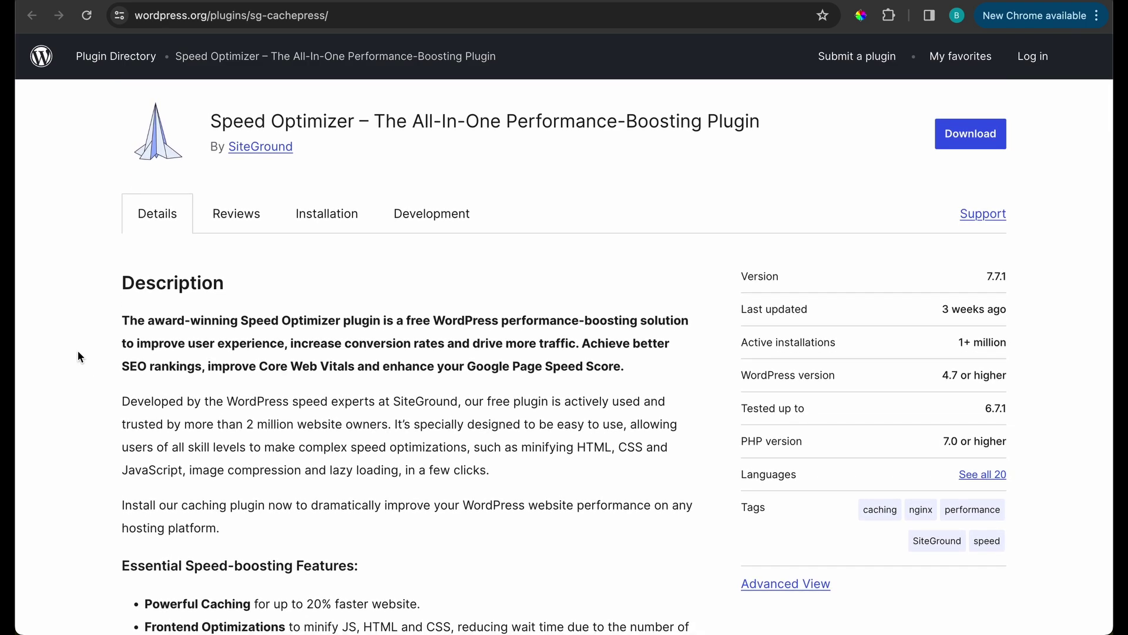
scroll(77, 356, down, 1)
scroll(77, 356, down, 1)
scroll(78, 356, down, 1)
scroll(78, 357, down, 1)
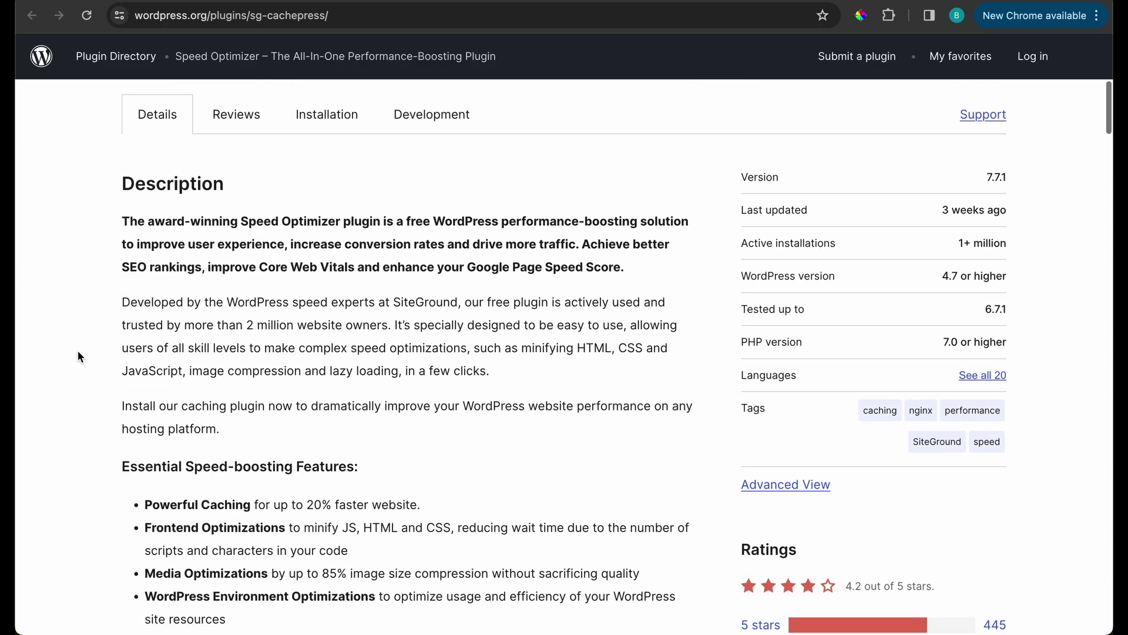
scroll(78, 356, down, 1)
scroll(78, 356, down, 1)
scroll(78, 356, down, 1)
scroll(78, 356, down, 1)
scroll(78, 356, down, 1)
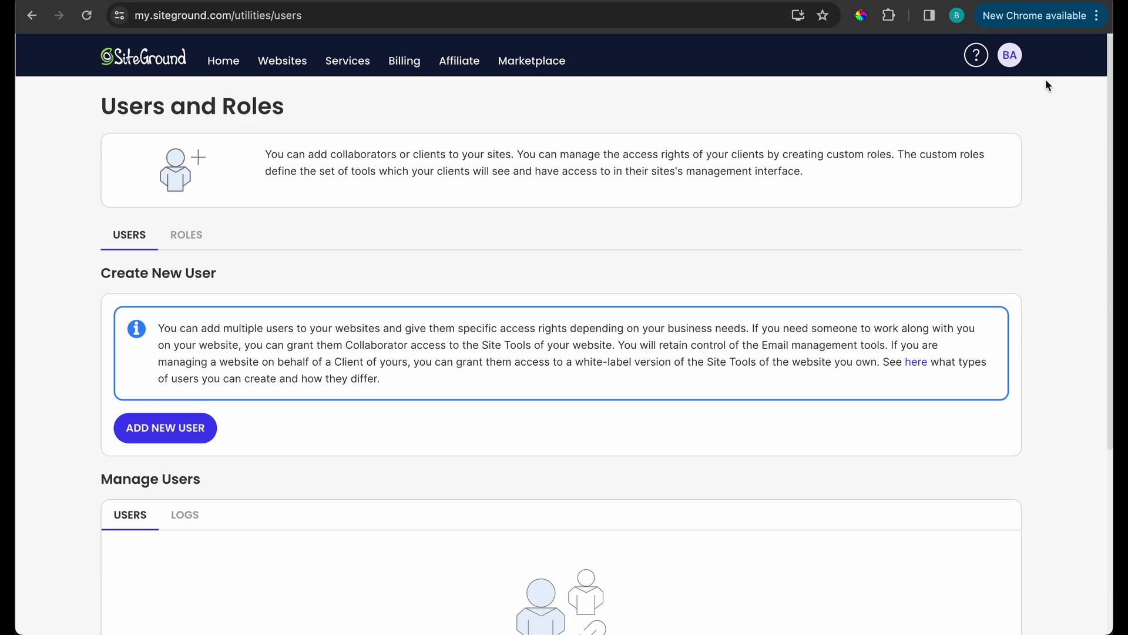
click(1019, 61)
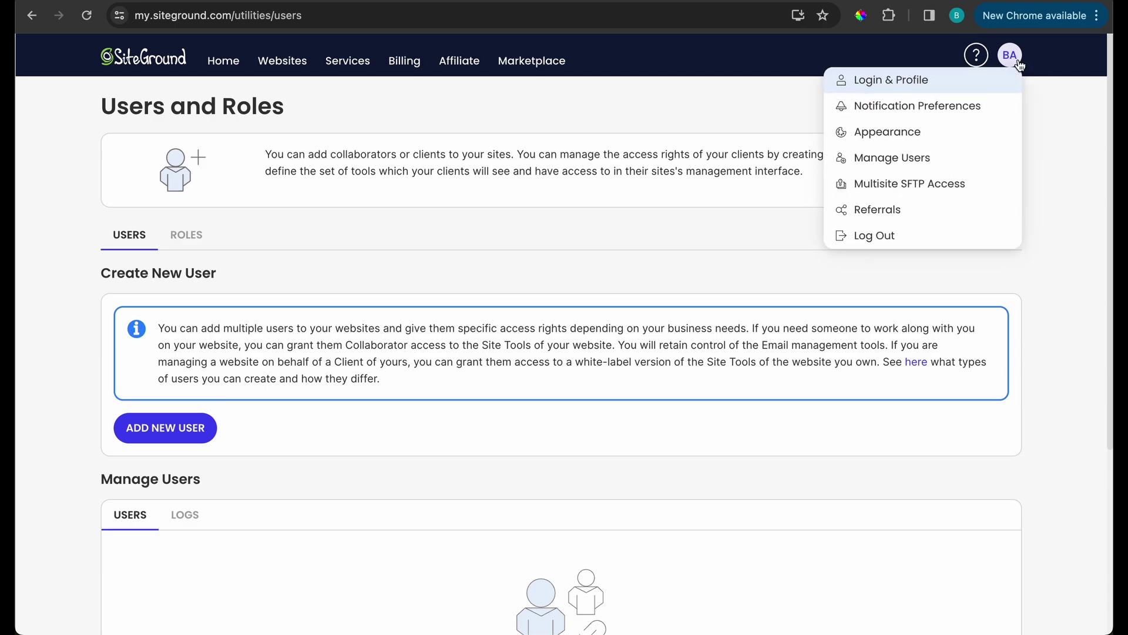
click(929, 159)
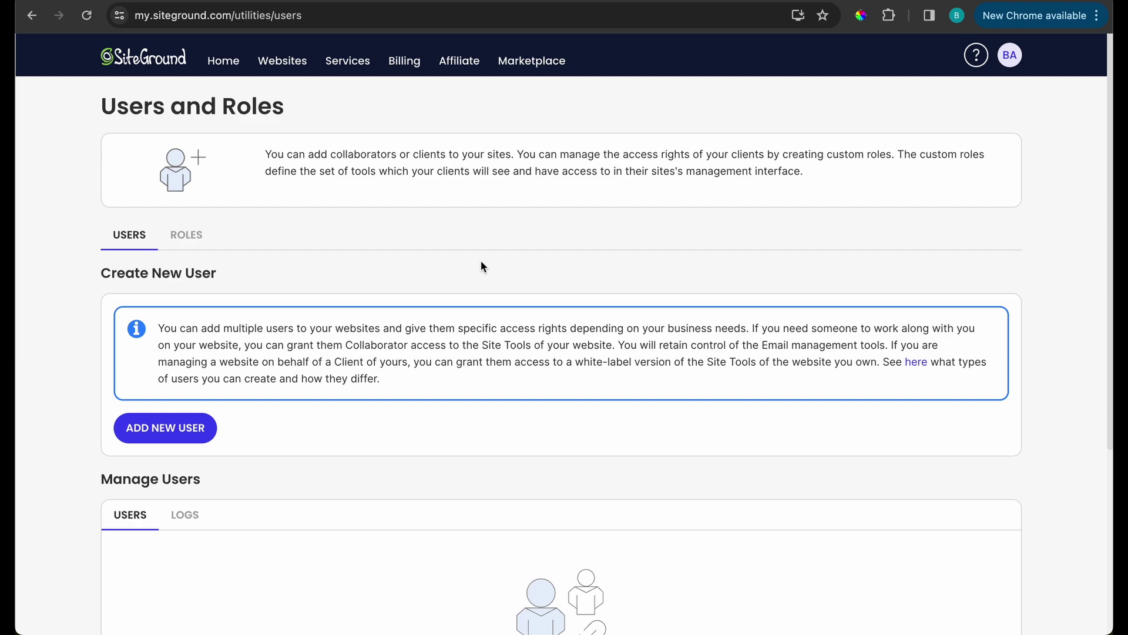
Add a Collaborator user and a Client user, then dismiss the client's login details.
click(175, 427)
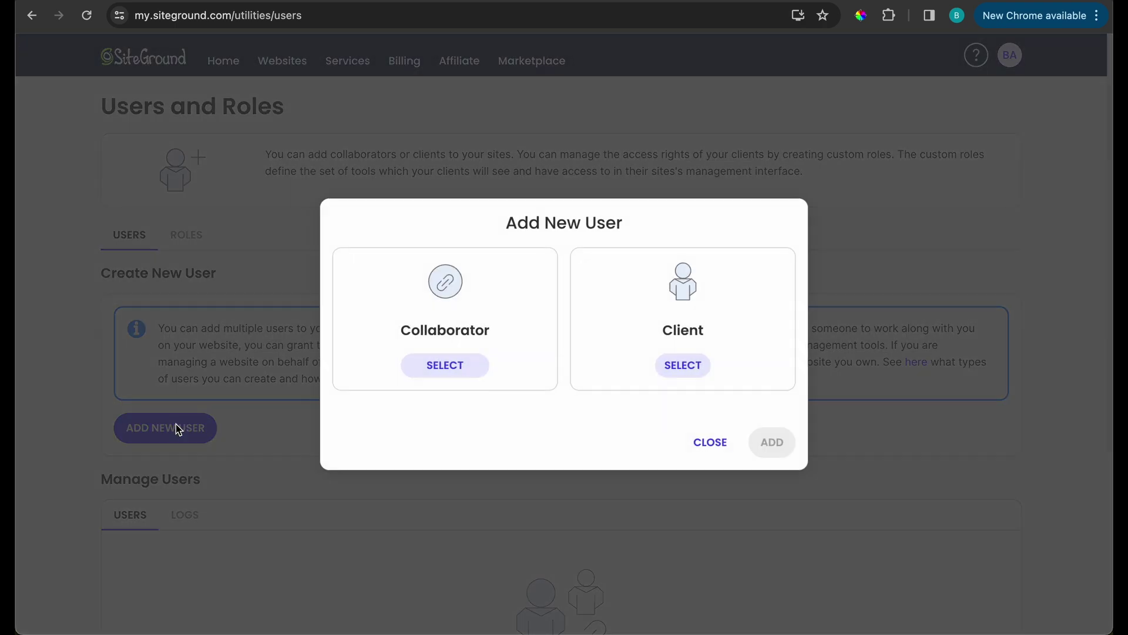
click(435, 371)
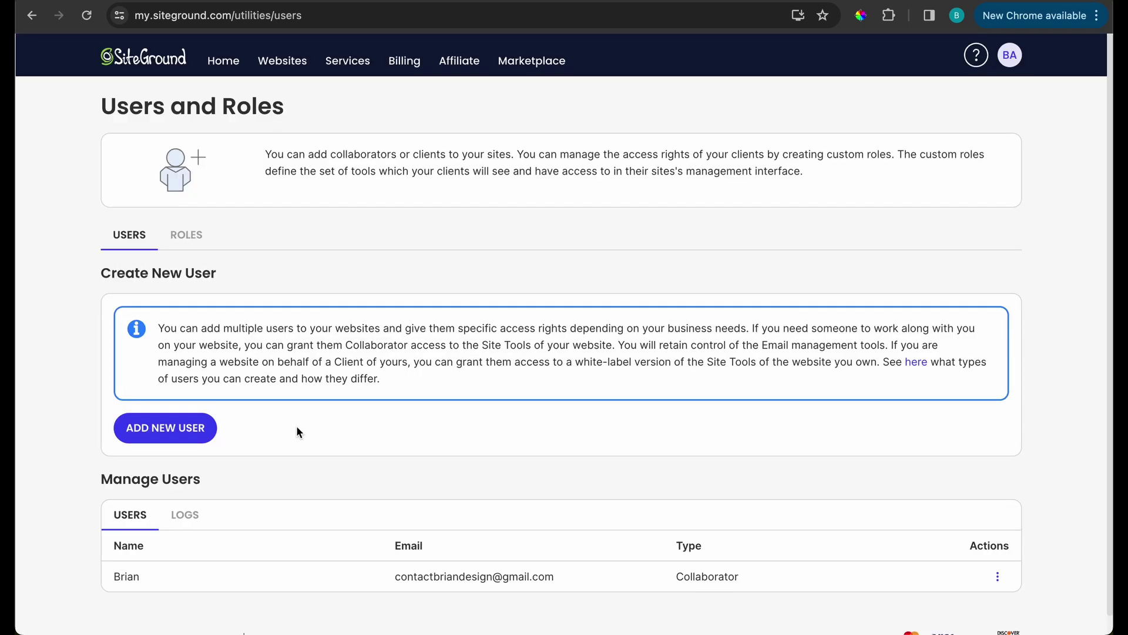
click(205, 430)
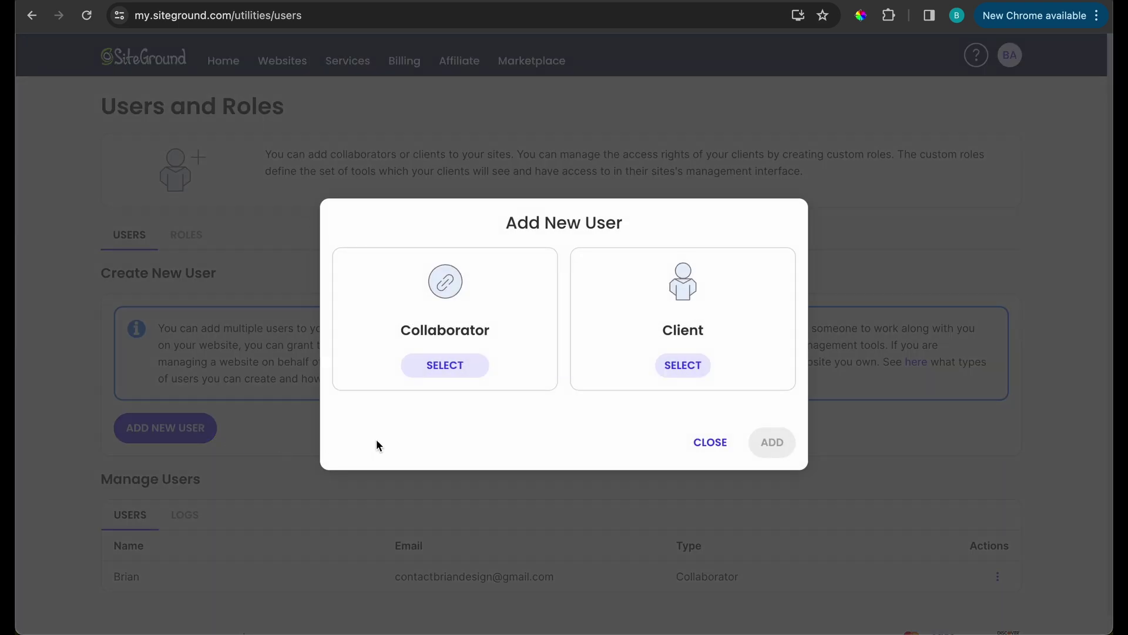
click(694, 369)
click(610, 397)
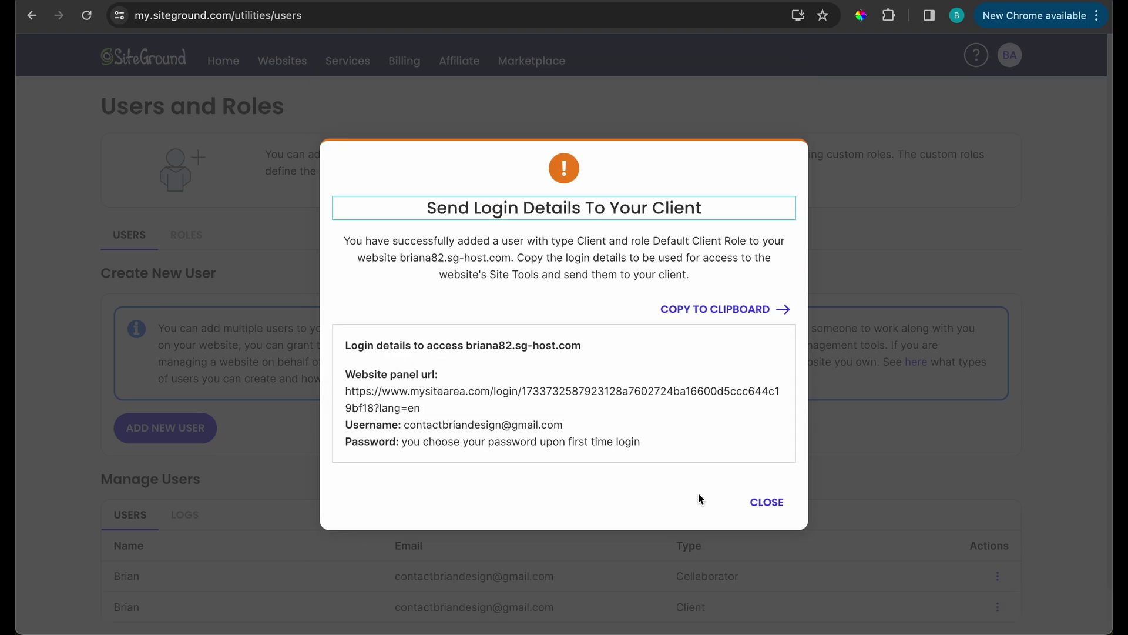
click(875, 223)
scroll(876, 223, down, 1)
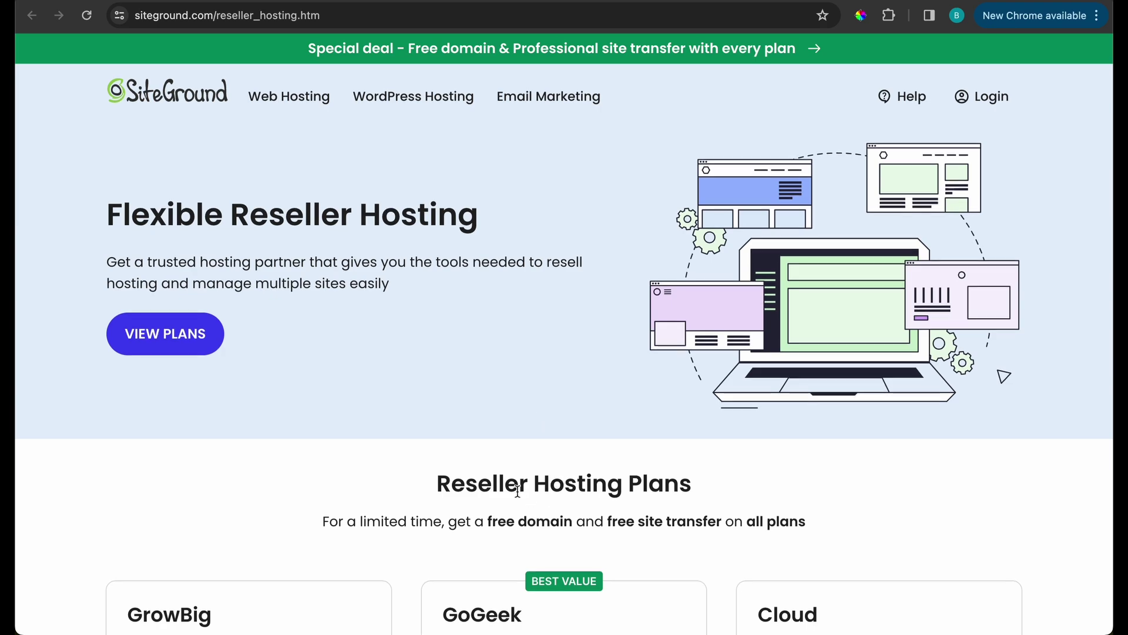
scroll(517, 490, down, 4)
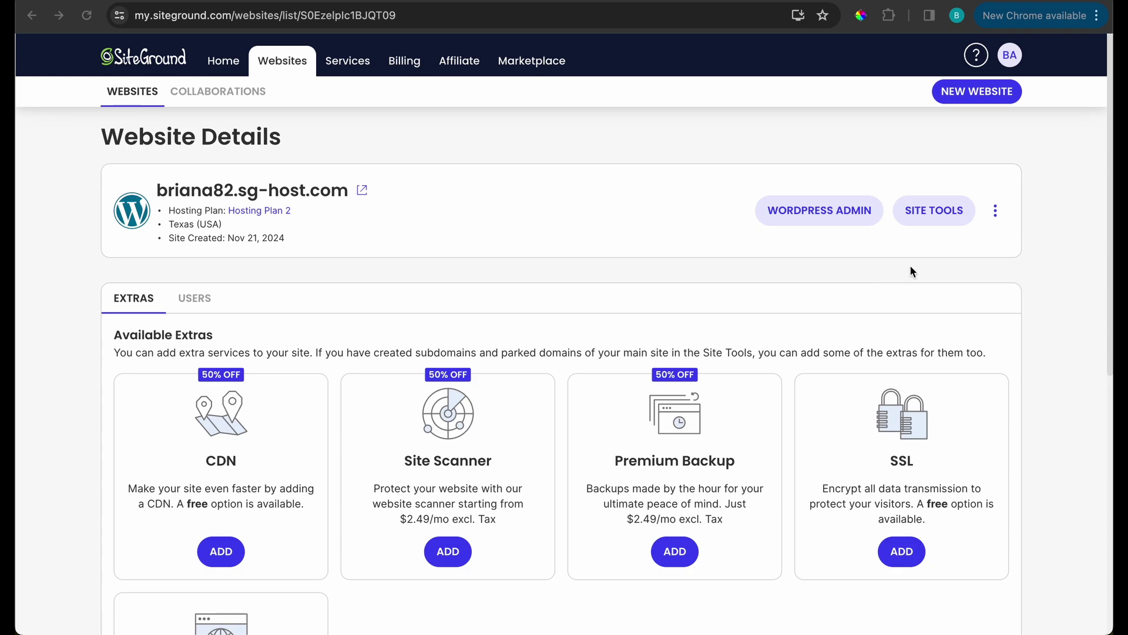
Choose Transfer Ownership from the website card's three-dot menu.
click(999, 219)
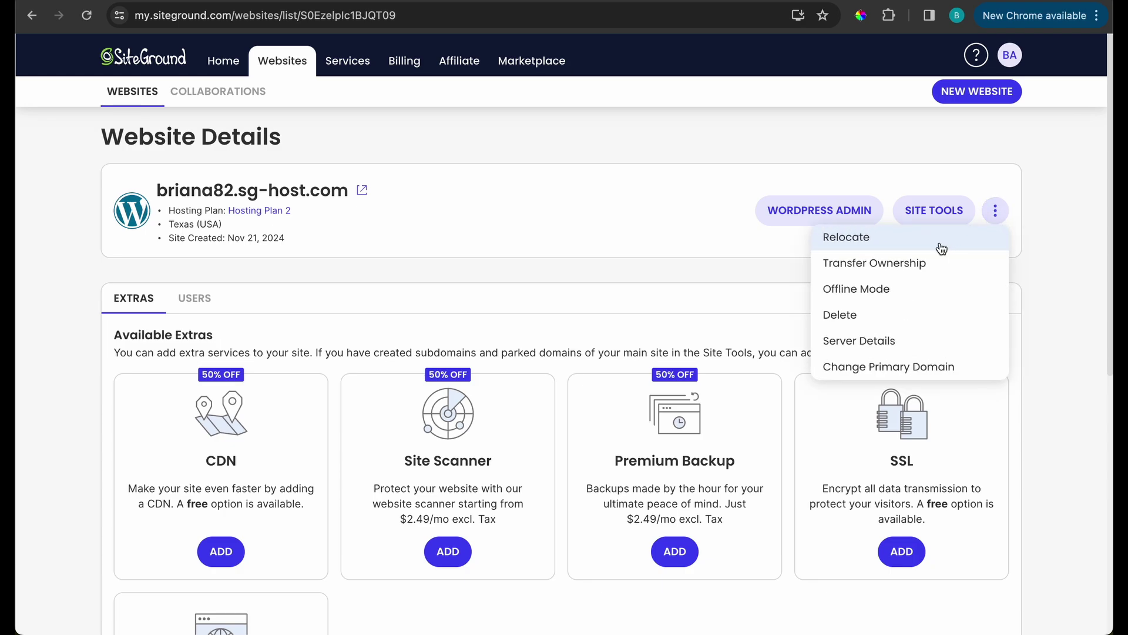
click(922, 263)
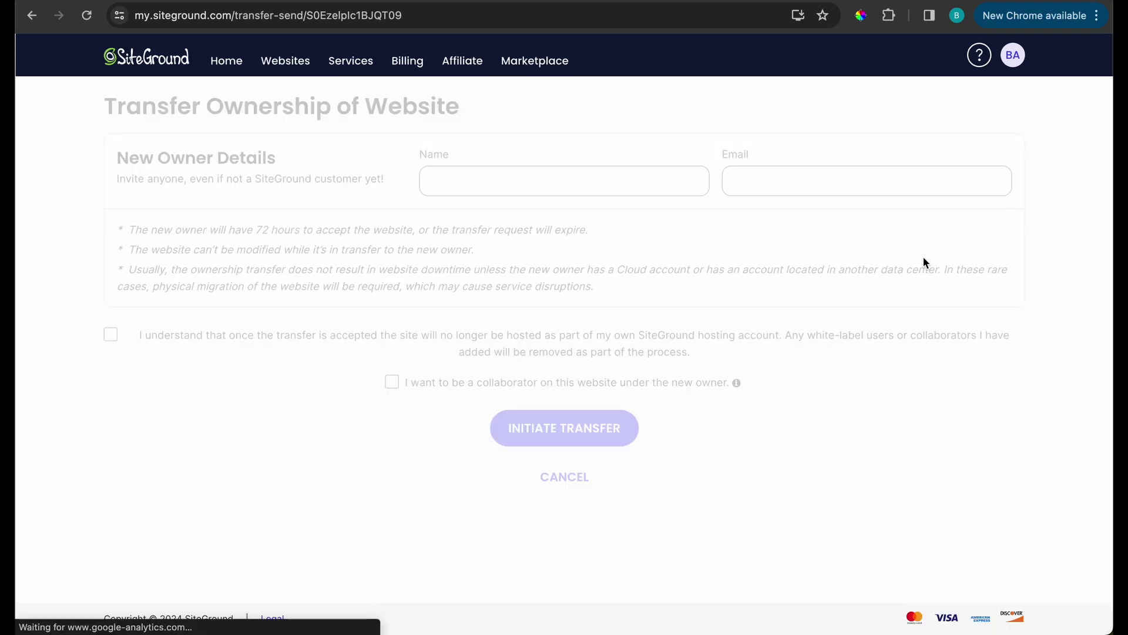